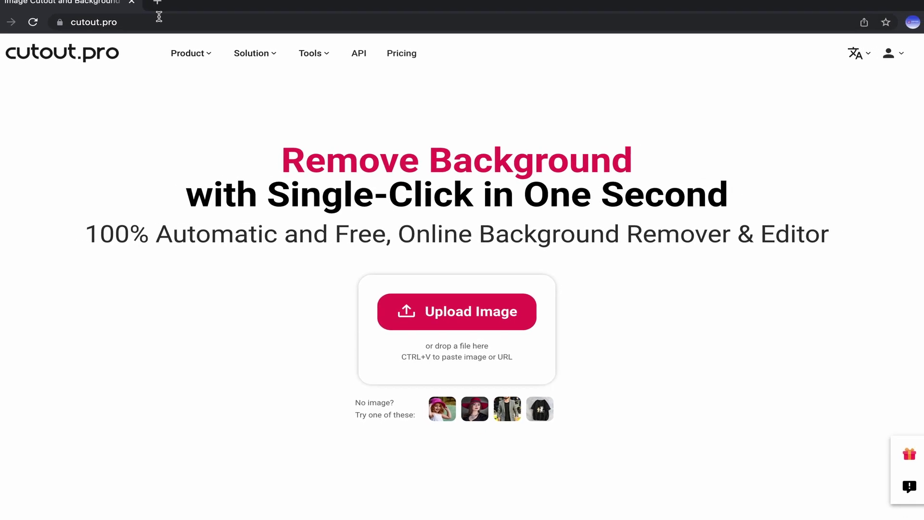
scroll(629, 329, down, 2)
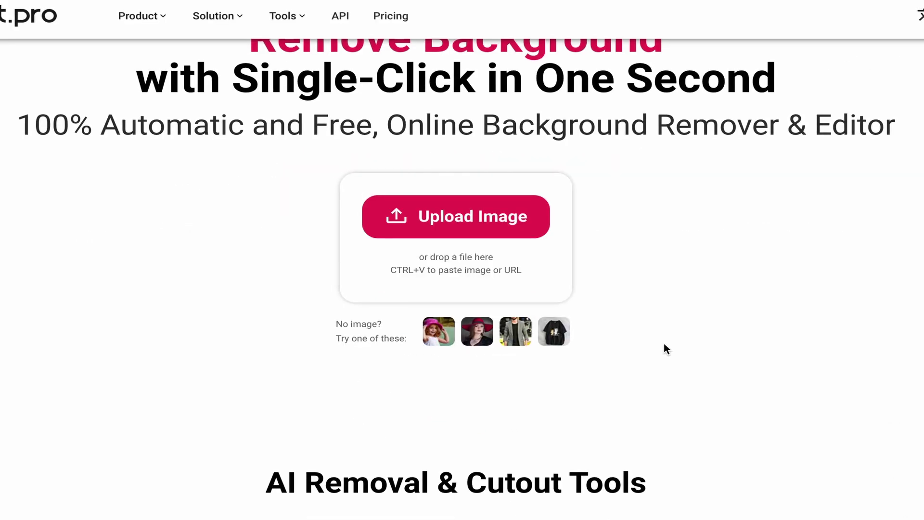
scroll(663, 343, up, 1)
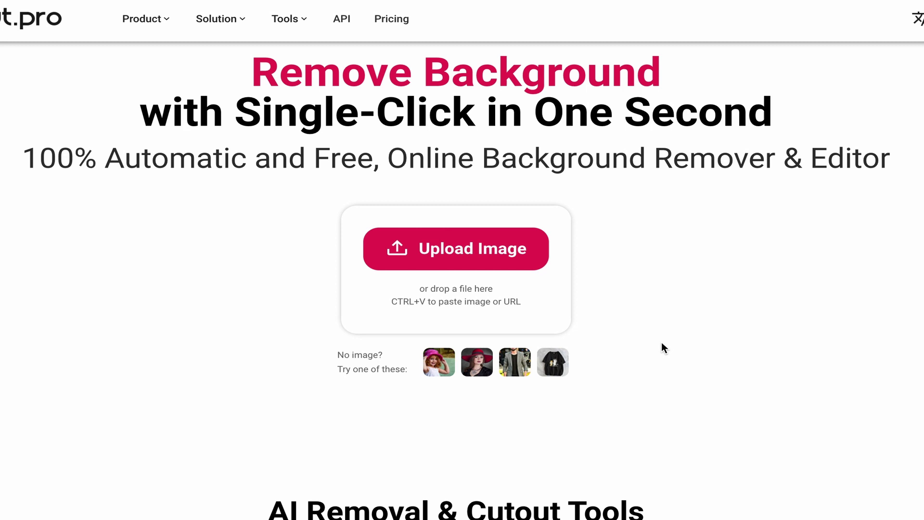
scroll(662, 342, down, 10)
scroll(661, 342, up, 3)
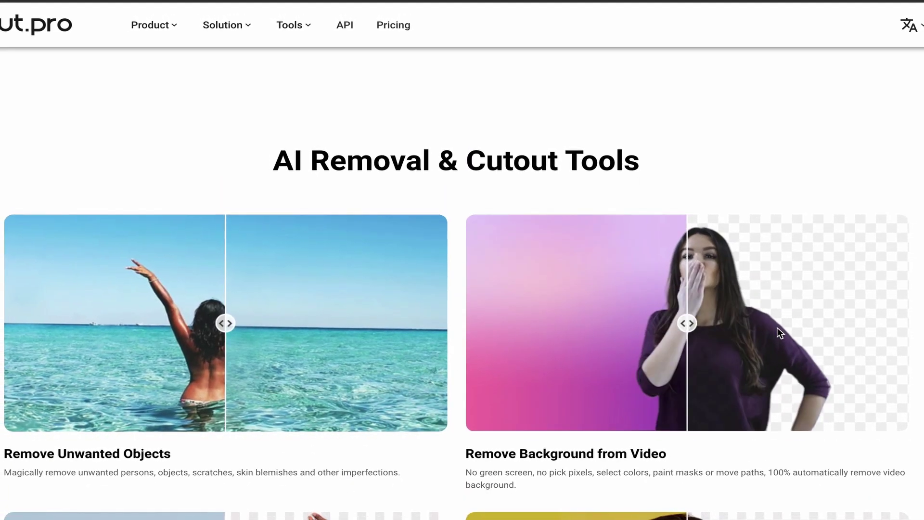
scroll(473, 309, down, 8)
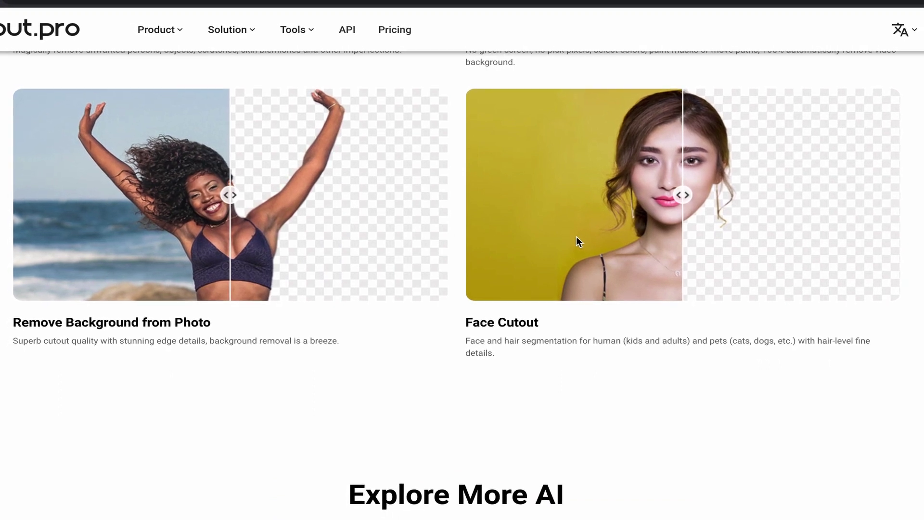
scroll(577, 236, down, 7)
scroll(554, 241, down, 3)
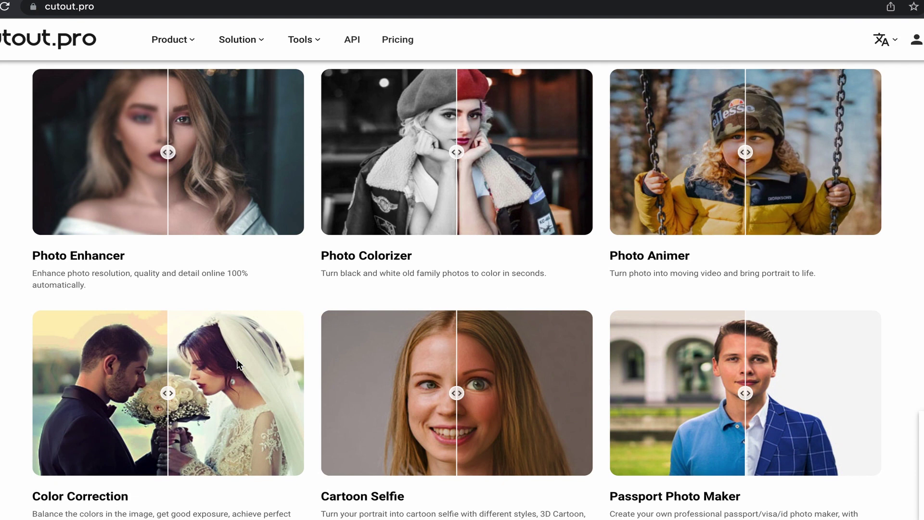
scroll(640, 366, down, 5)
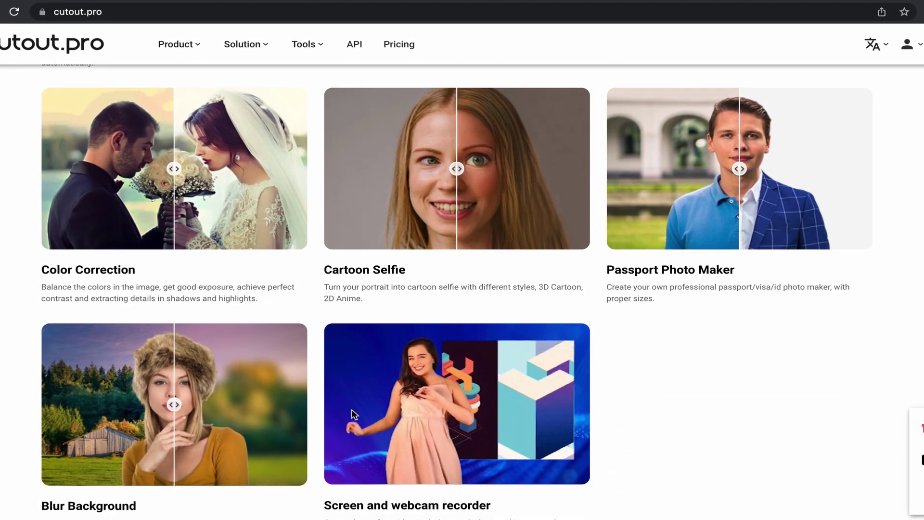
scroll(355, 414, down, 7)
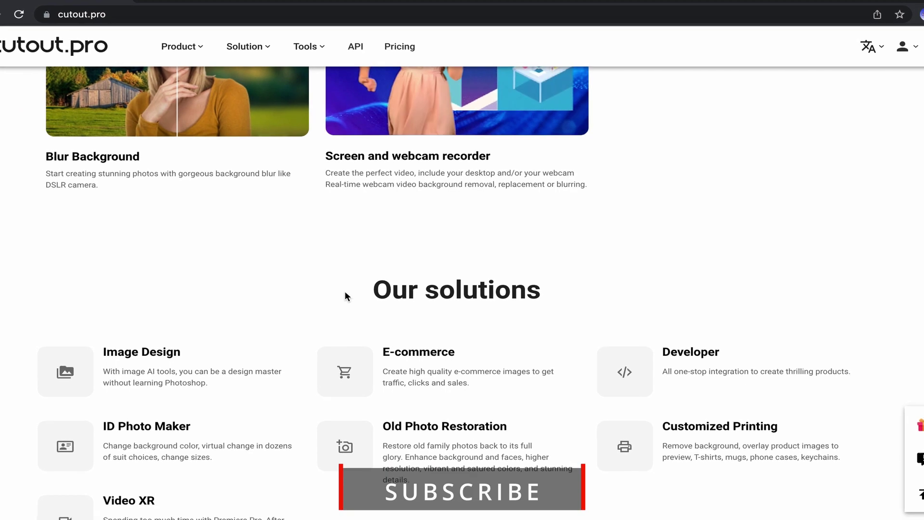
scroll(344, 293, down, 2)
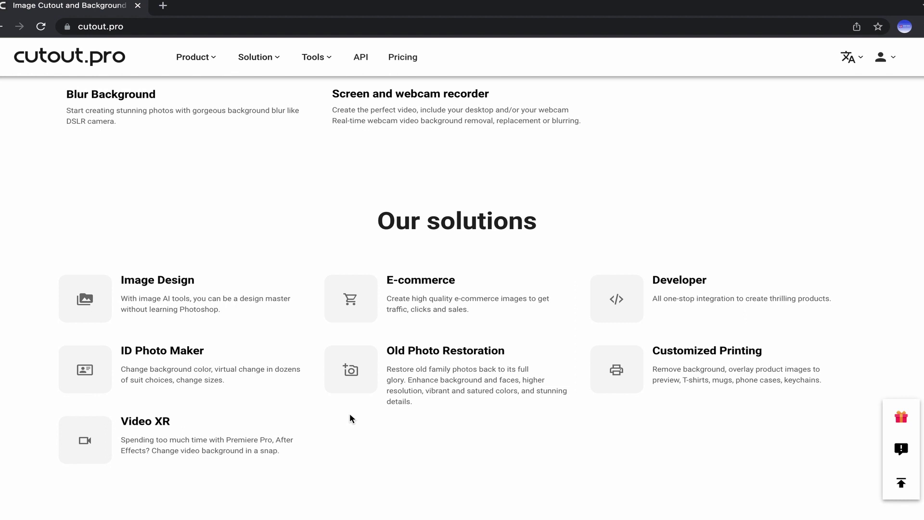
scroll(350, 412, down, 3)
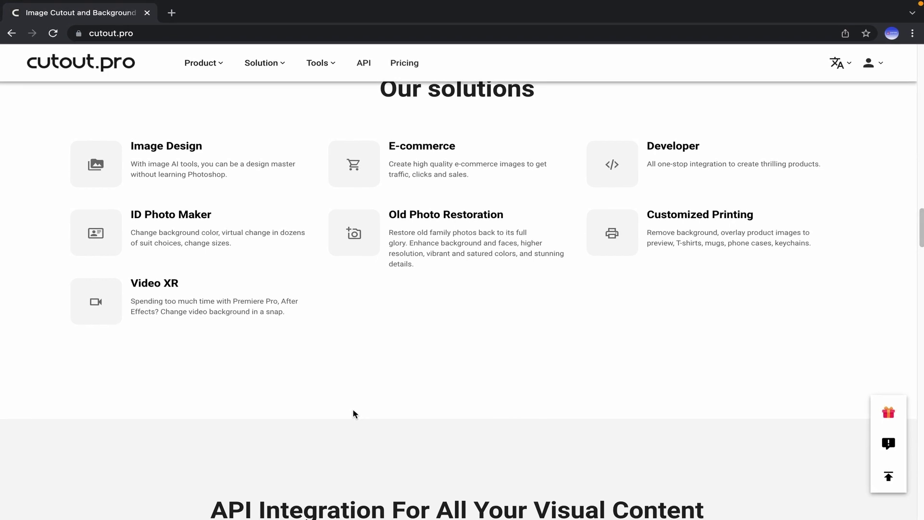
scroll(353, 413, up, 10)
Step: Browse the Desktop APP and Mobile APP pages from Tools, then return to the cutout.pro home page
mouse_move(320, 68)
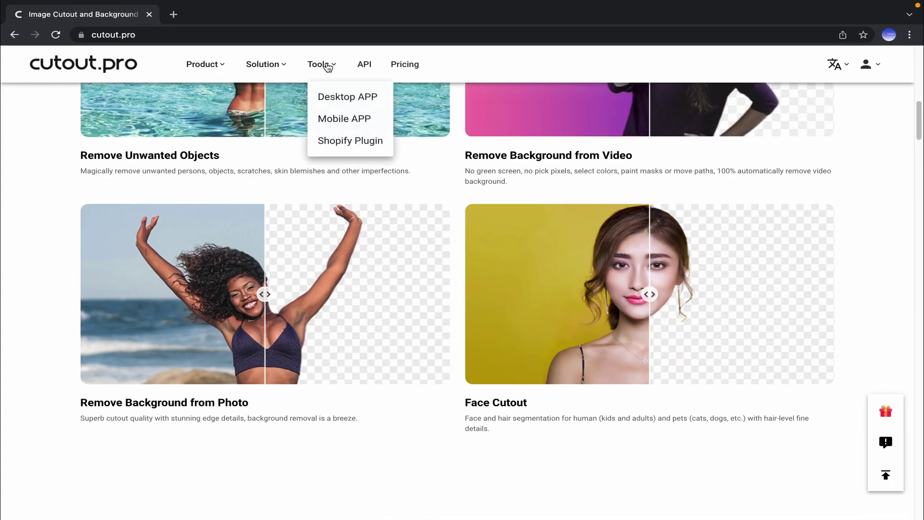
click(332, 96)
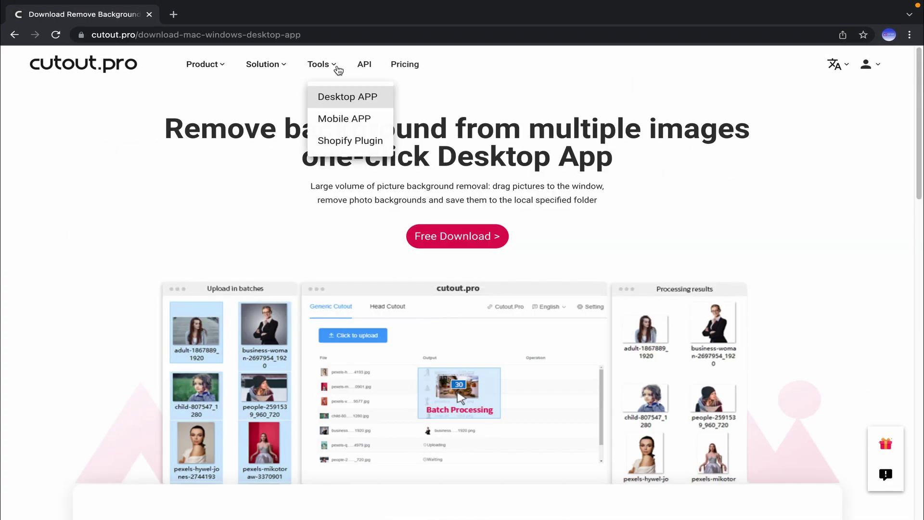
click(344, 118)
scroll(217, 412, down, 10)
scroll(295, 377, up, 10)
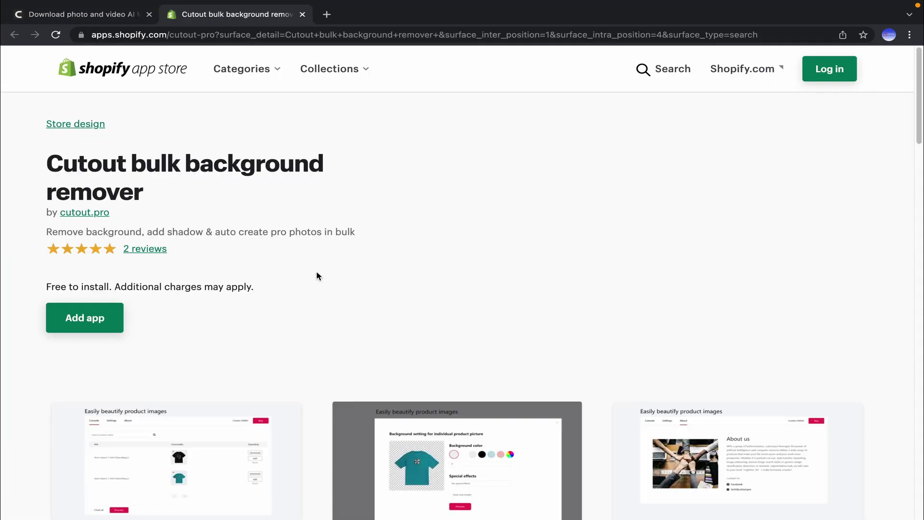
click(79, 14)
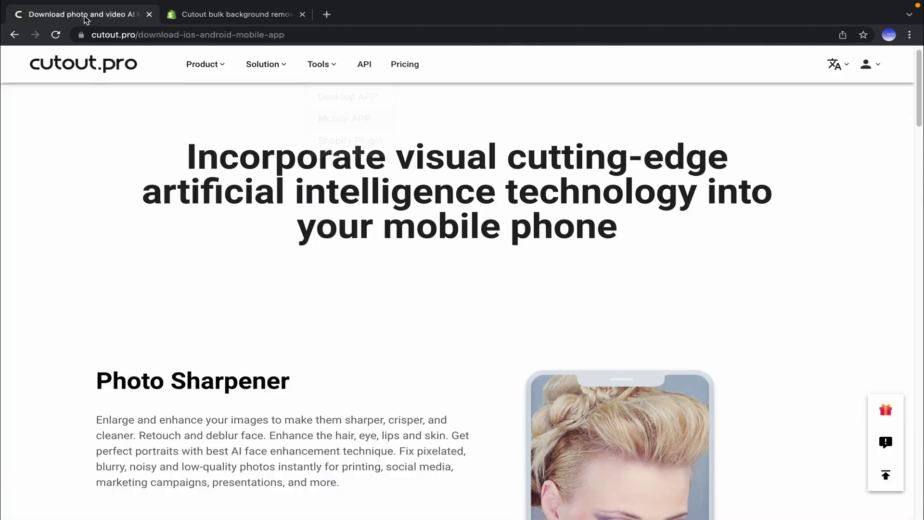
click(83, 74)
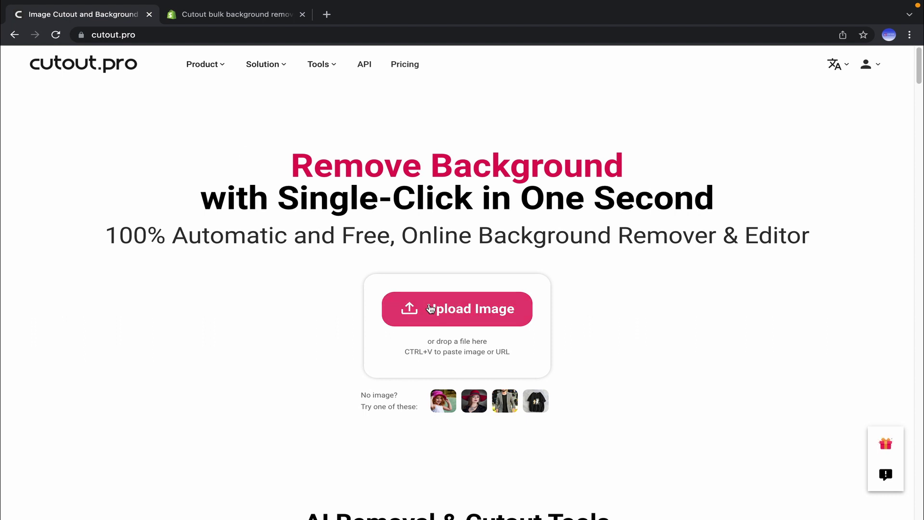
Step: Choose Image Background Remover under Product to reach the Batch Image Background Removal page
mouse_move(204, 71)
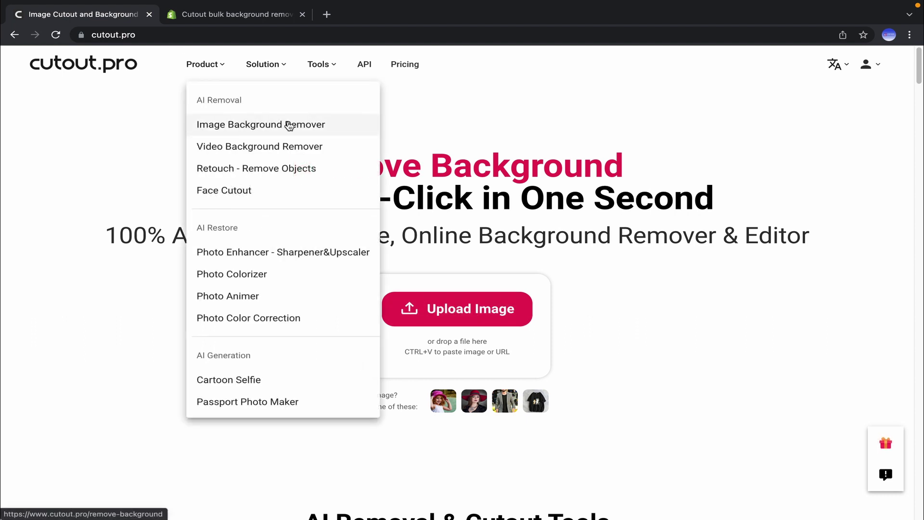
click(316, 128)
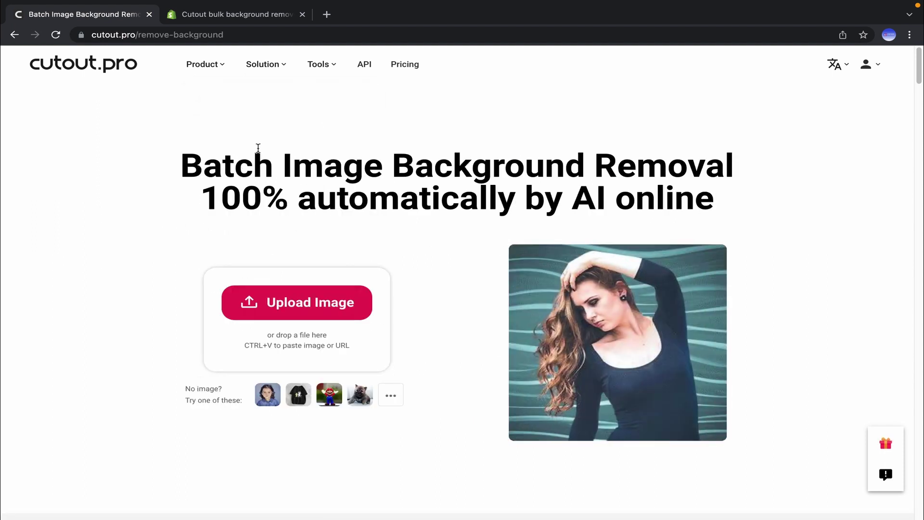
mouse_move(208, 67)
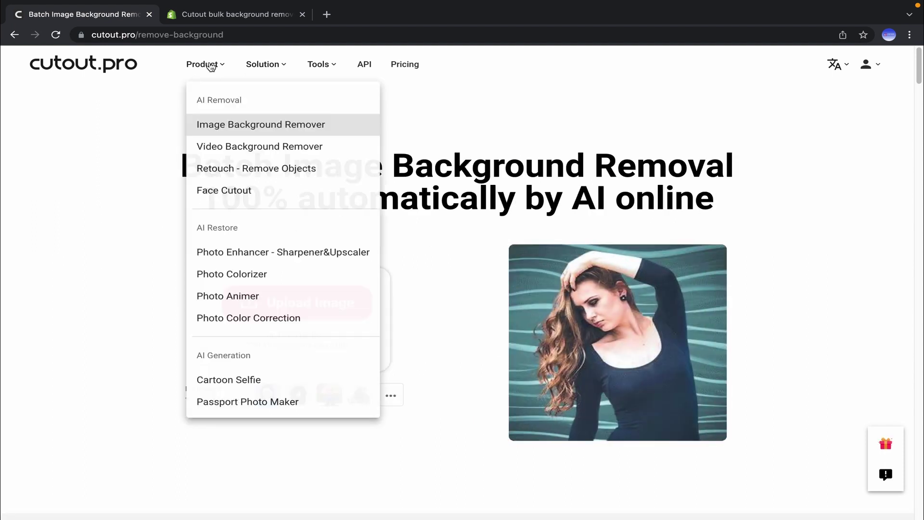
click(248, 126)
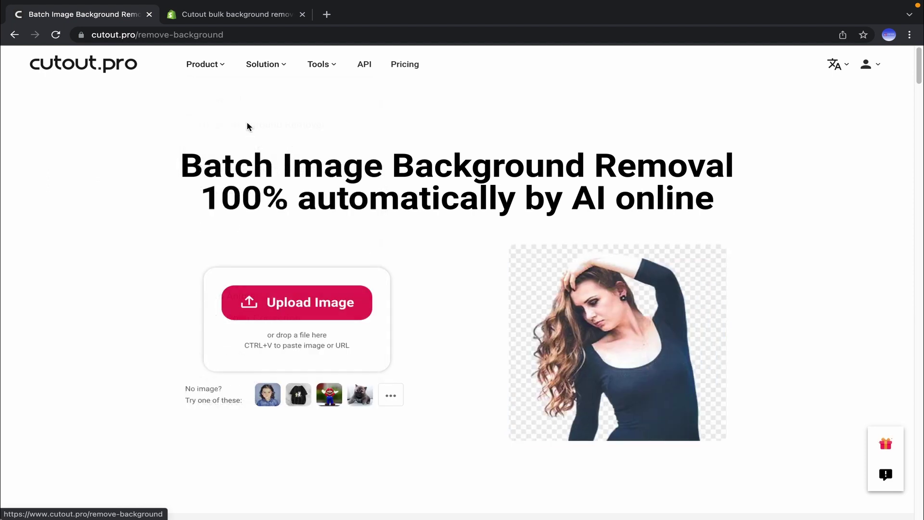
Step: Upload Model.jpg from the Desktop for background removal
click(341, 318)
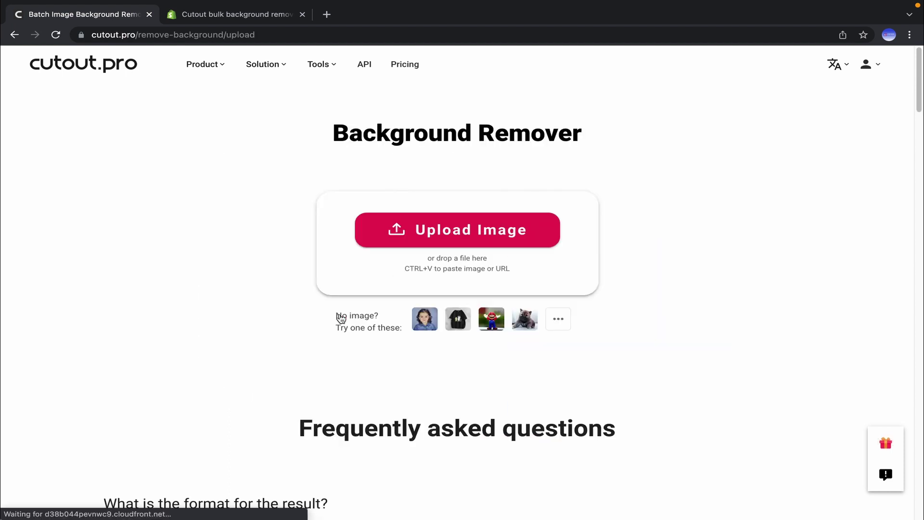
click(423, 241)
click(248, 106)
click(335, 124)
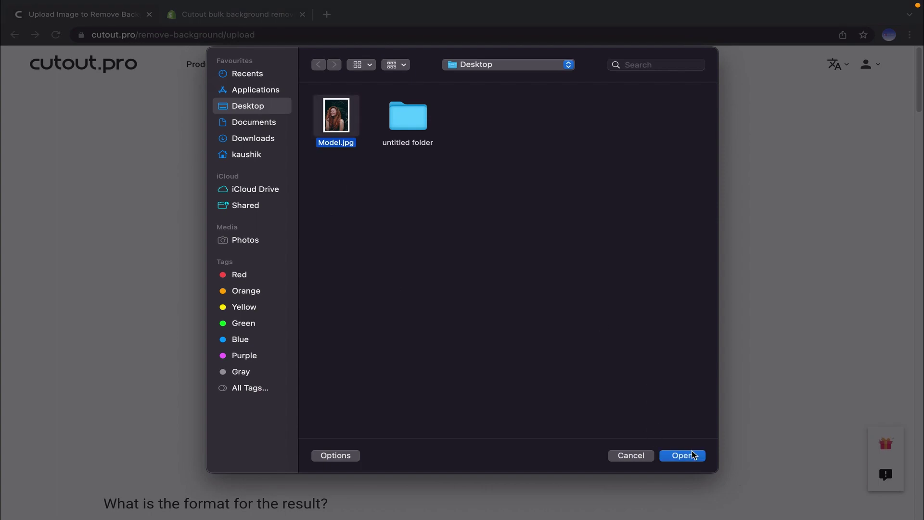
click(693, 455)
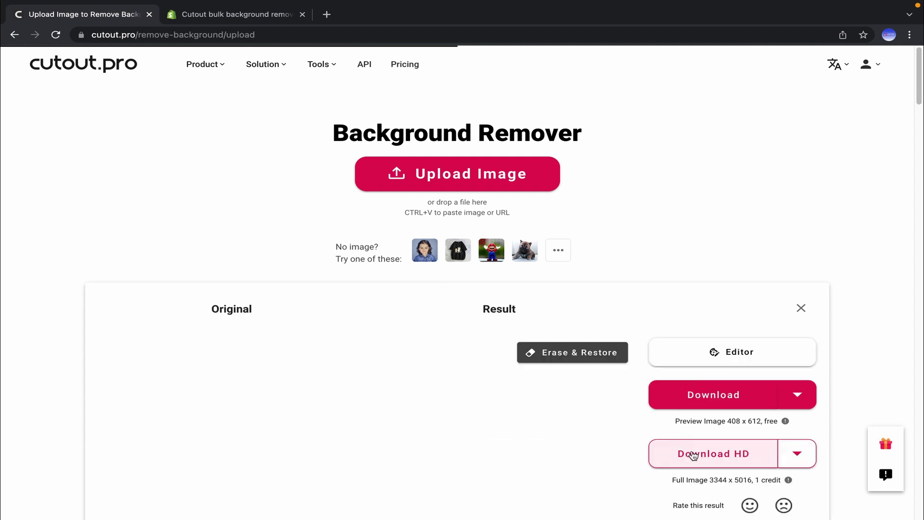
Step: Scroll through the results and back up to the Model.jpg cutout and its Download HD option
scroll(774, 248, down, 3)
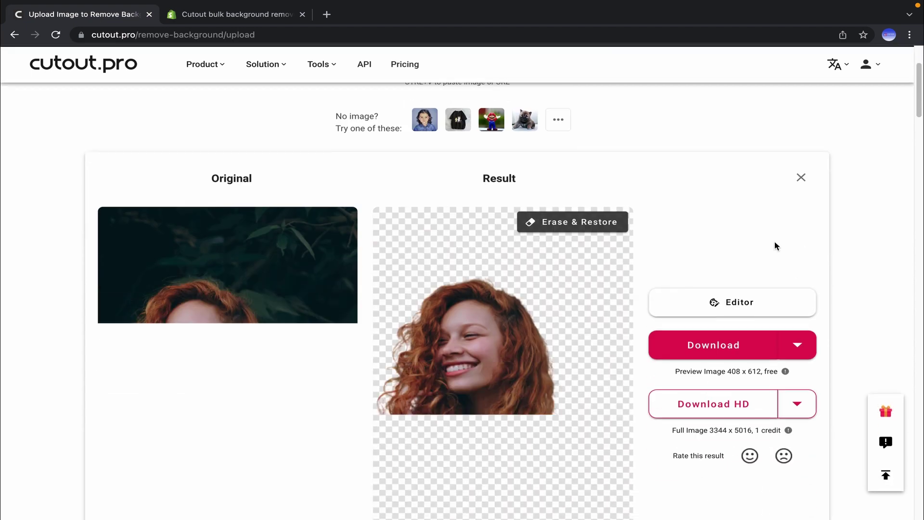
scroll(566, 332, down, 1)
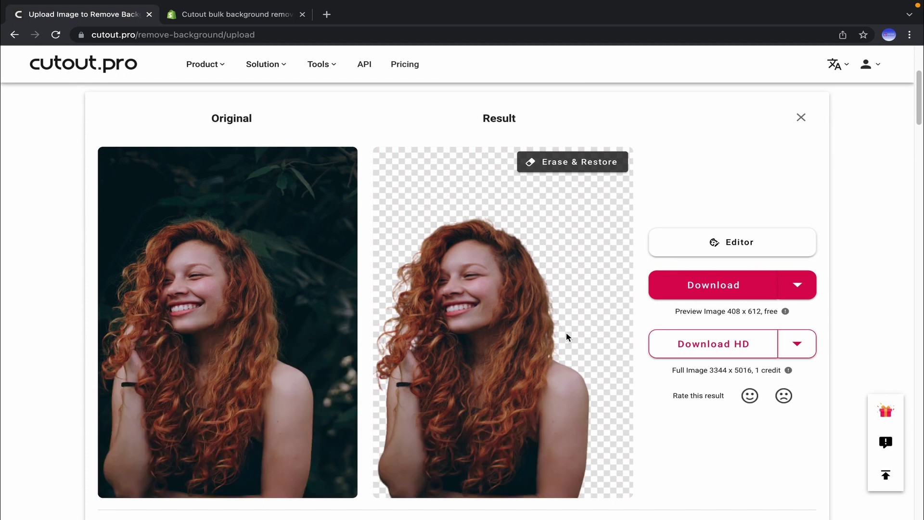
scroll(566, 332, down, 2)
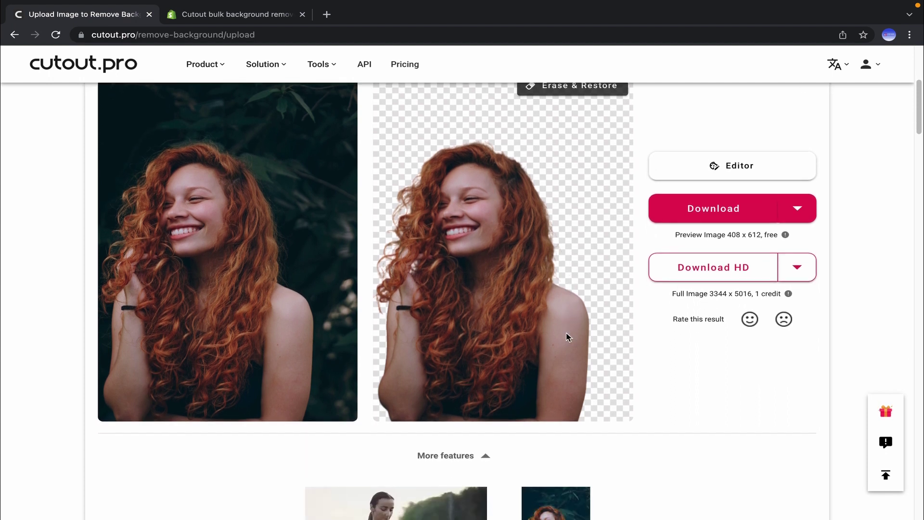
scroll(566, 333, down, 1)
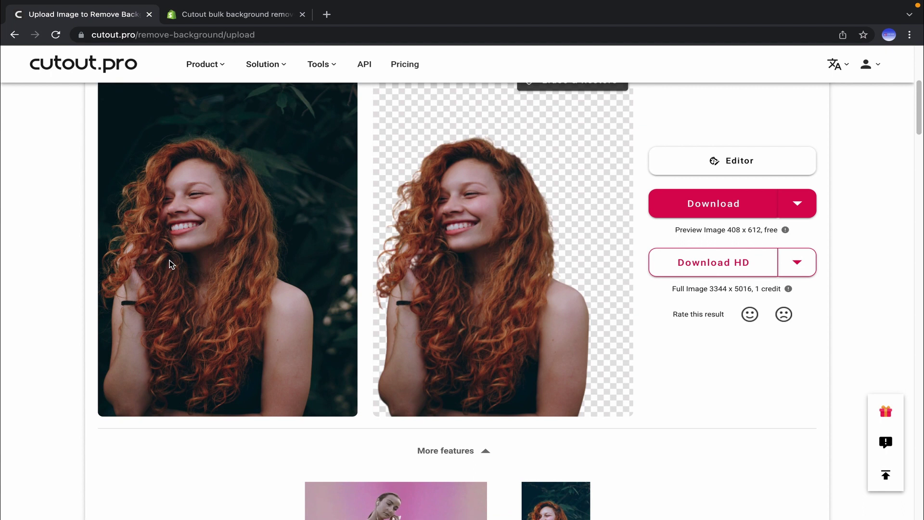
scroll(170, 262, down, 2)
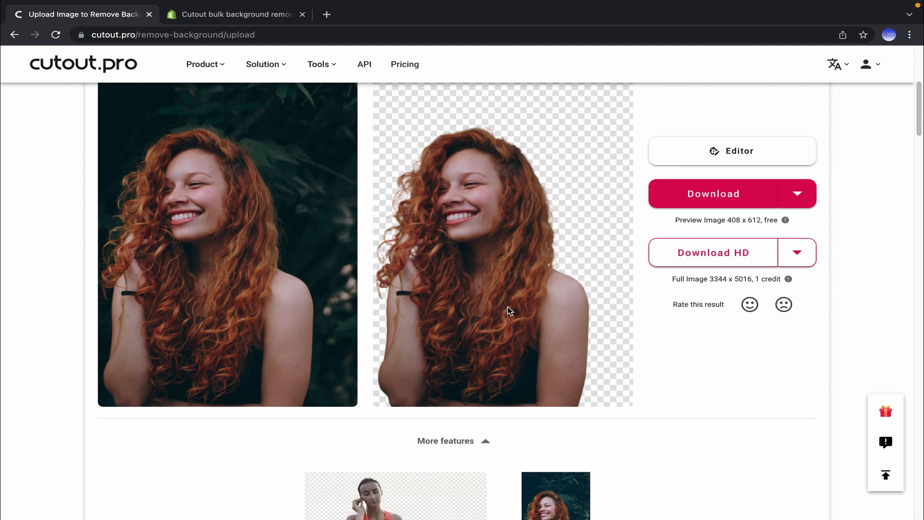
scroll(510, 311, down, 3)
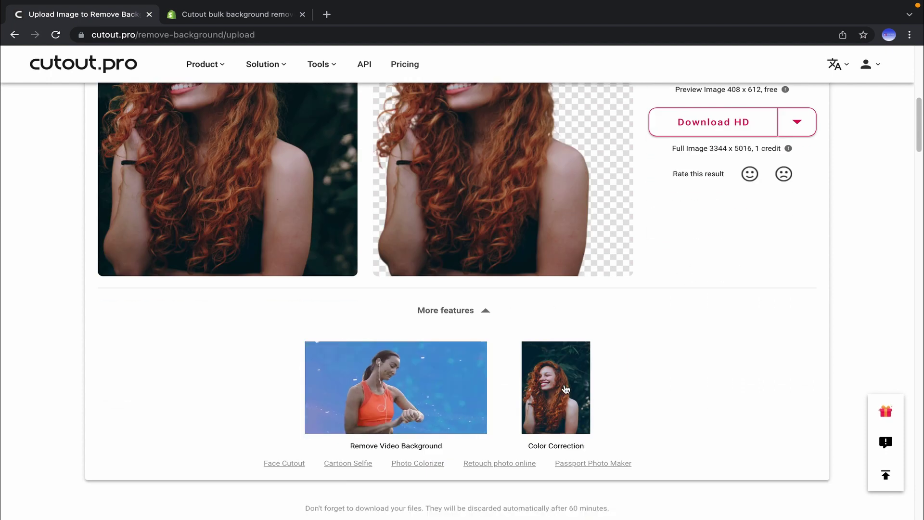
scroll(595, 364, up, 4)
mouse_move(804, 246)
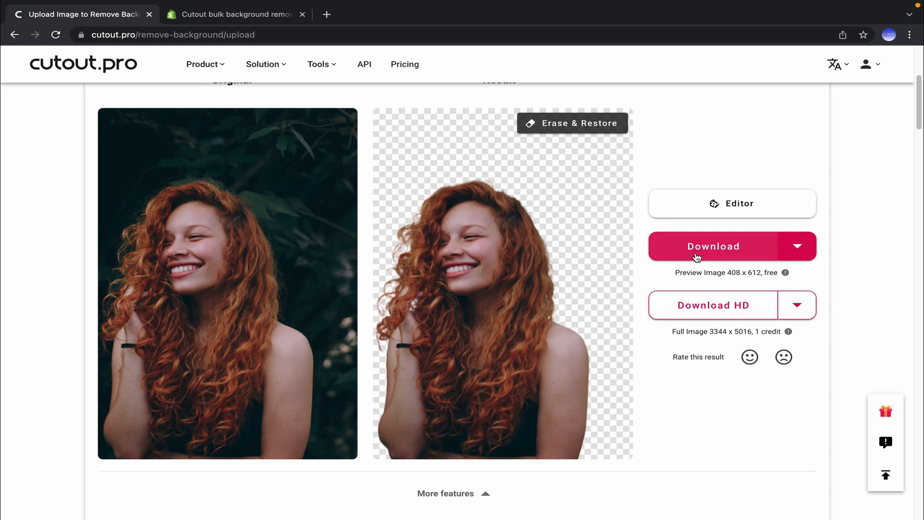
Step: Download the 3344 x 5016 HD cutout and view Model.png full screen in Preview
click(727, 310)
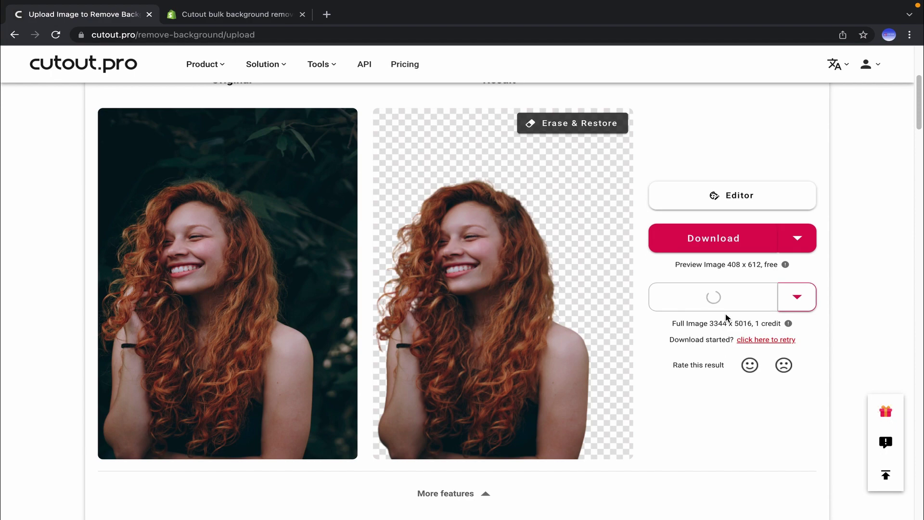
key(super+shift+j)
click(338, 171)
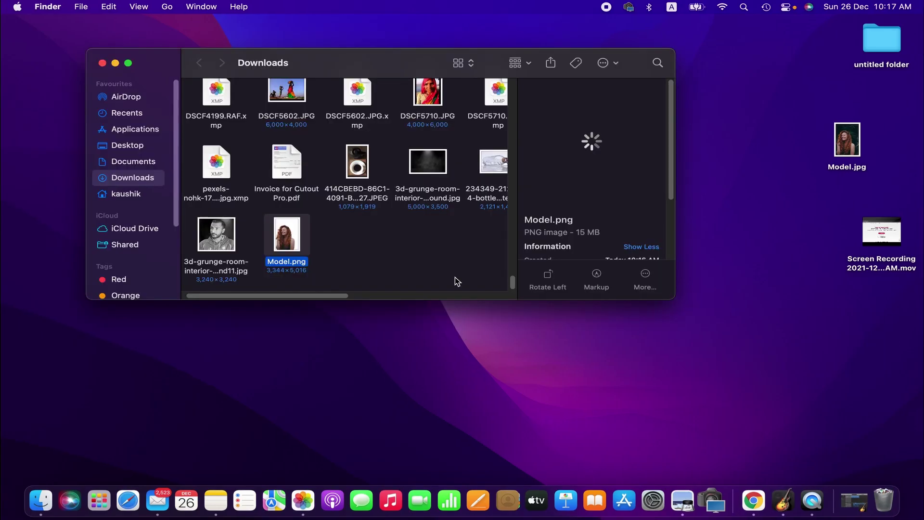
key(super+o)
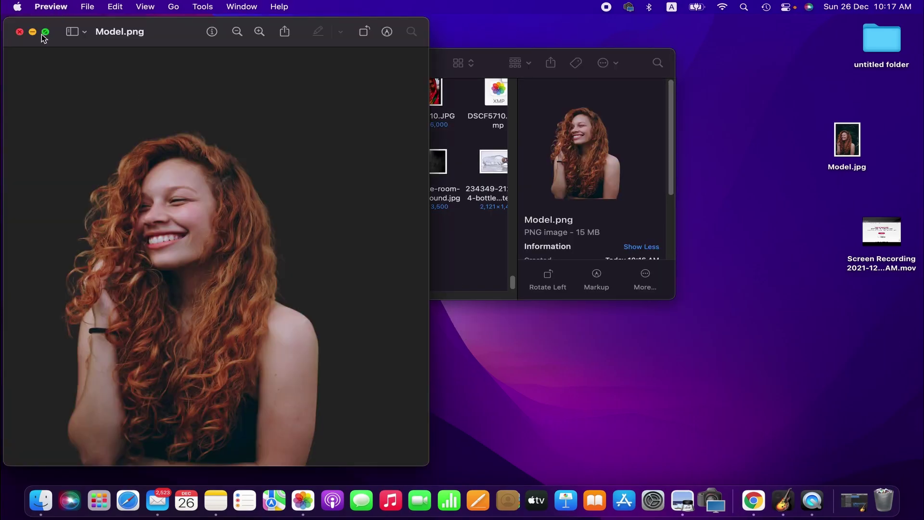
click(44, 32)
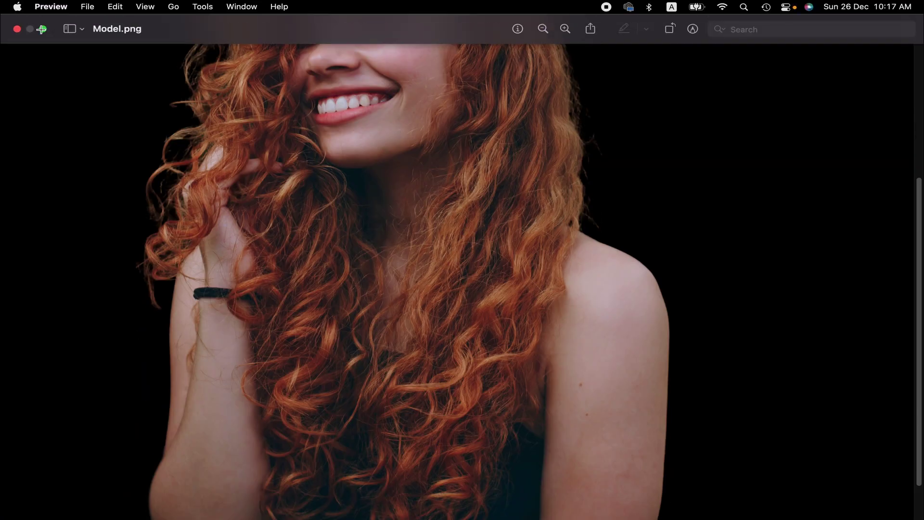
key(ctrl+Left)
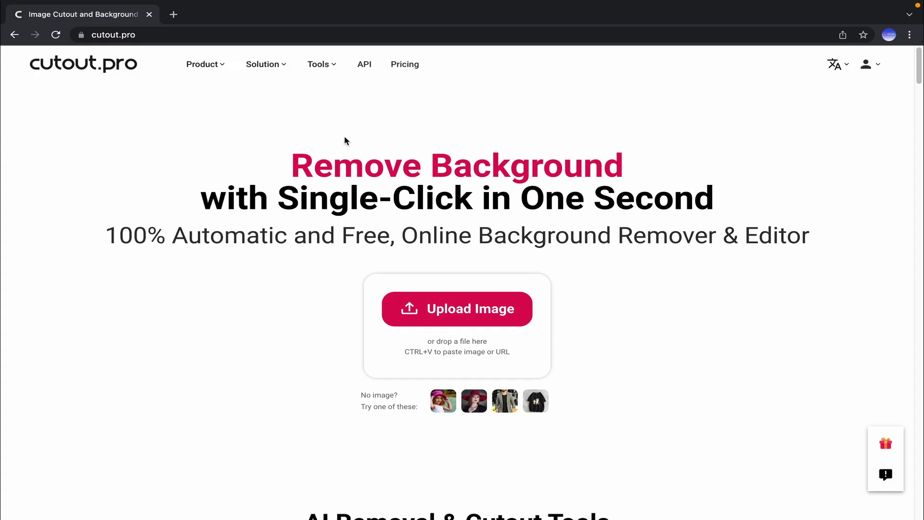
Step: Choose Photo Color Correction from the Product menu
mouse_move(206, 78)
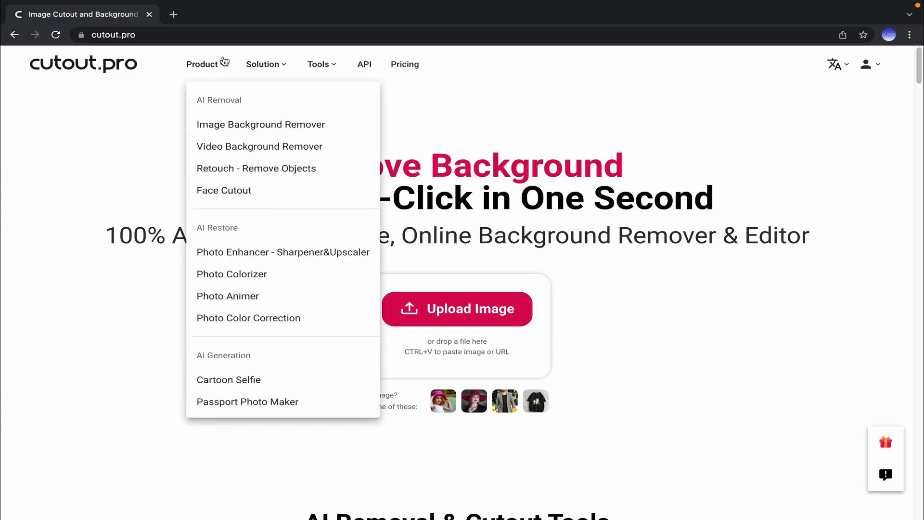
click(255, 318)
mouse_move(221, 62)
click(255, 318)
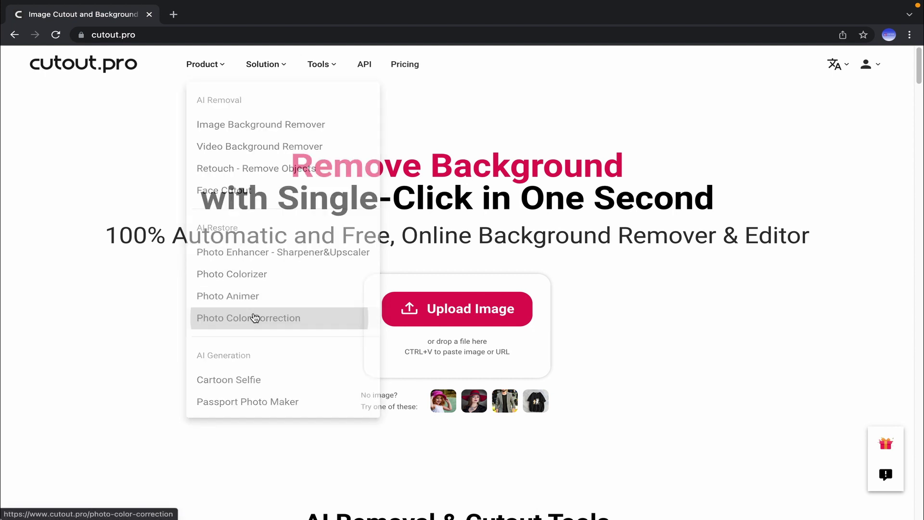
Step: Upload Model.jpg from the Desktop for color correction and scroll to the Original and Result
click(309, 293)
click(466, 238)
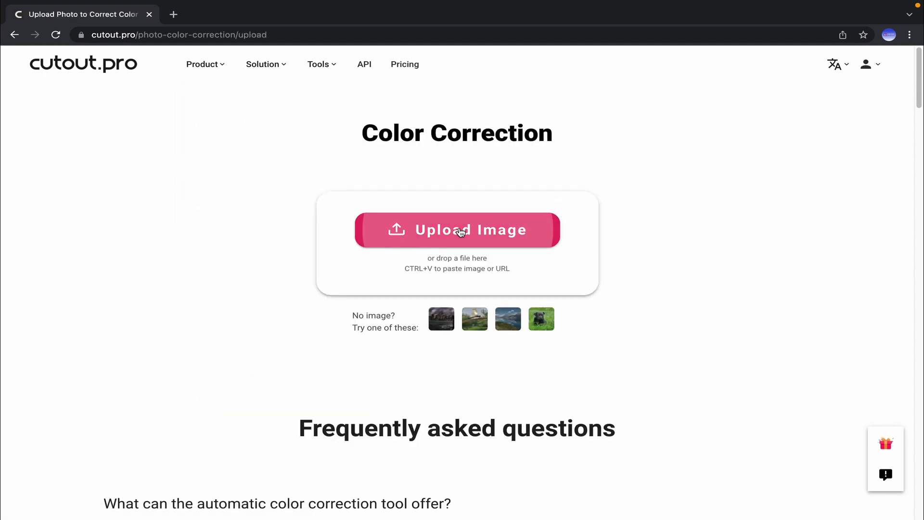
click(330, 118)
click(681, 454)
click(514, 272)
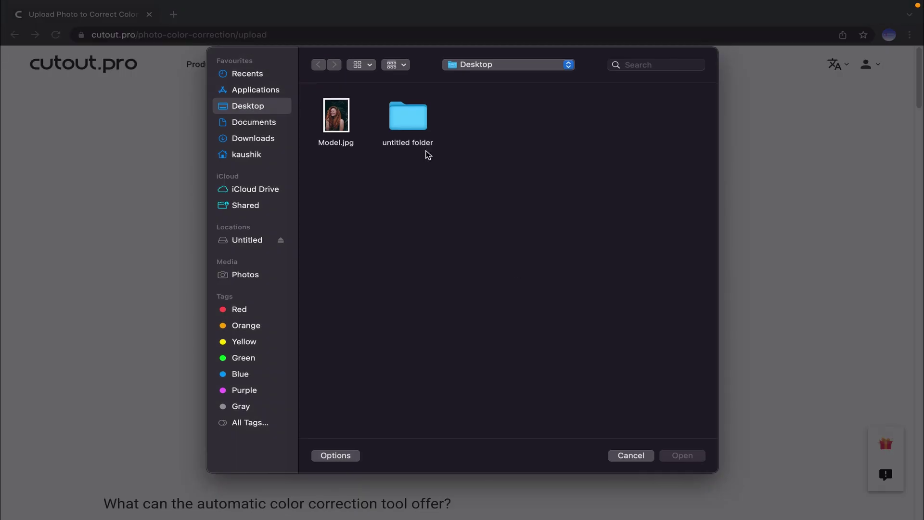
click(332, 123)
click(674, 457)
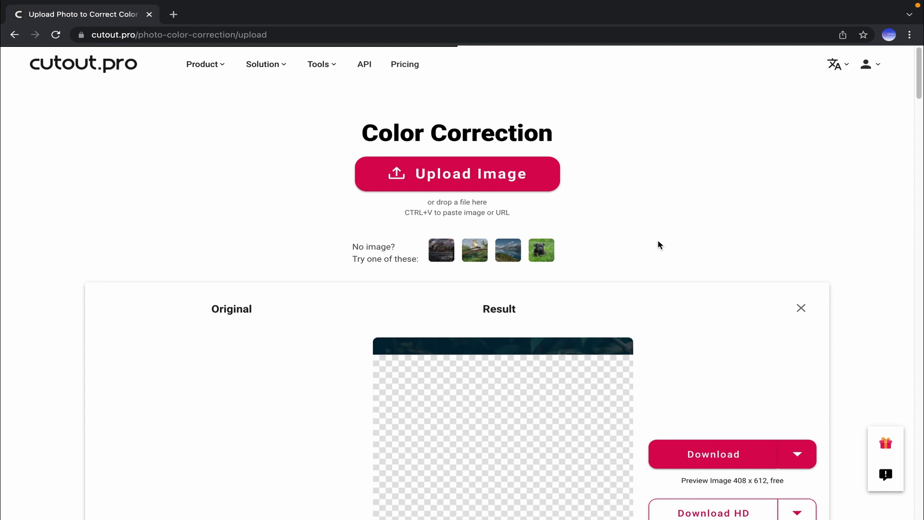
scroll(658, 238, down, 5)
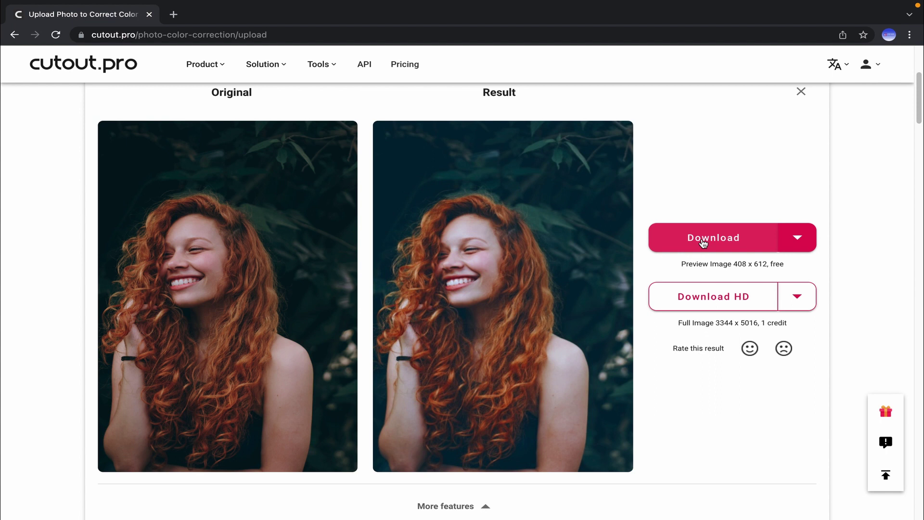
Step: Download the color-corrected image in HD, then scroll the home page and back to the top
click(740, 295)
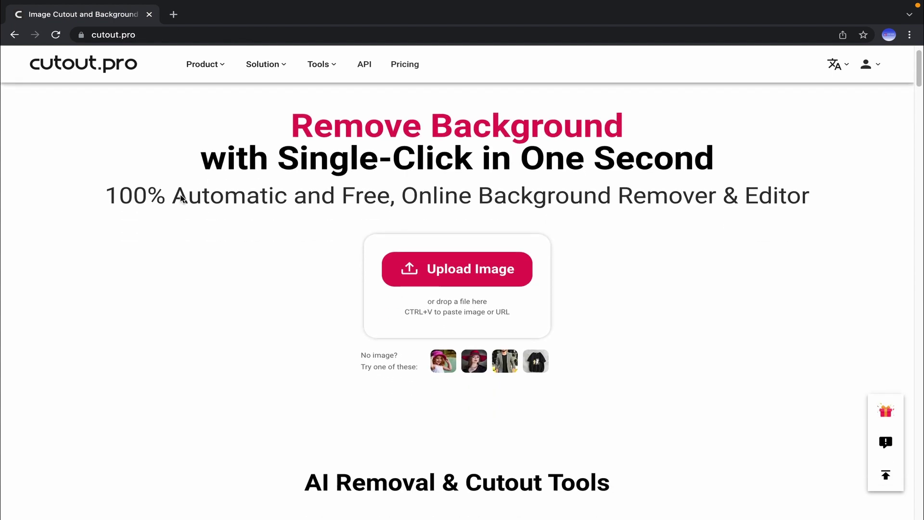
scroll(181, 198, down, 15)
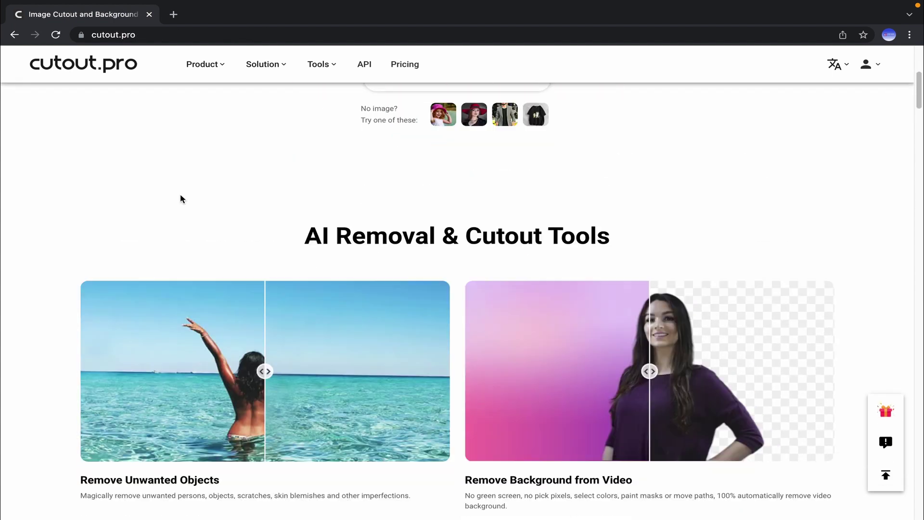
scroll(182, 198, down, 15)
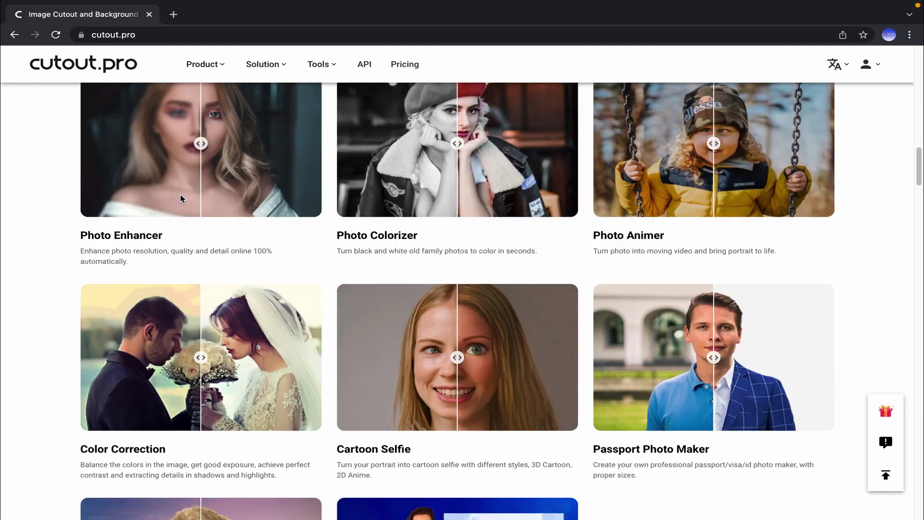
scroll(255, 198, down, 18)
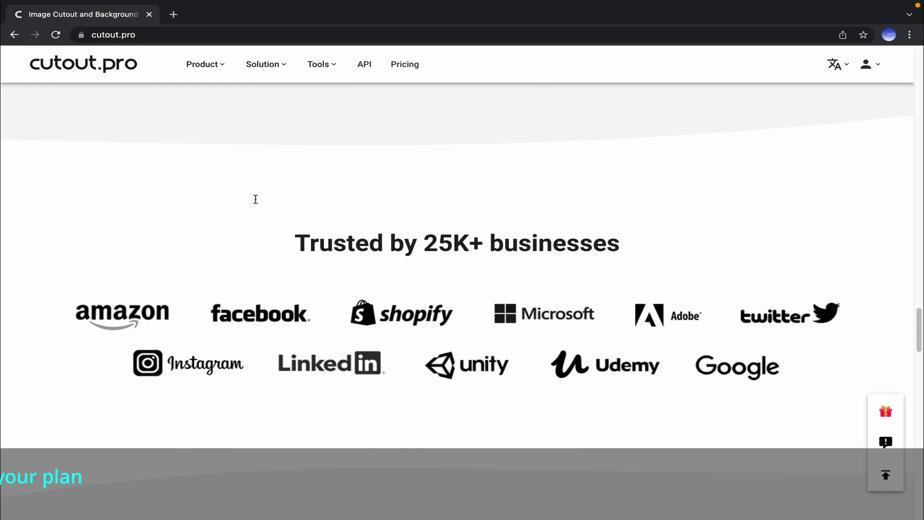
scroll(256, 200, up, 20)
scroll(255, 200, up, 20)
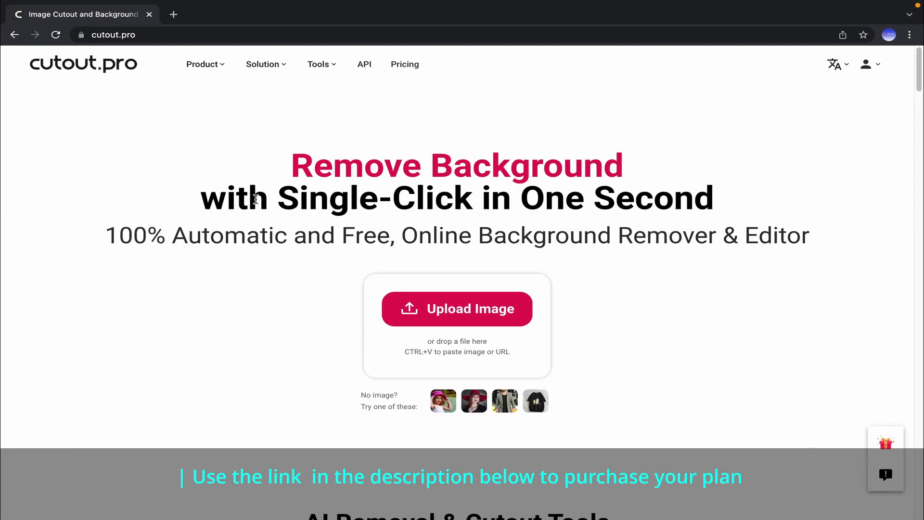
Step: Open the Pricing page and scroll through the image plans
click(407, 75)
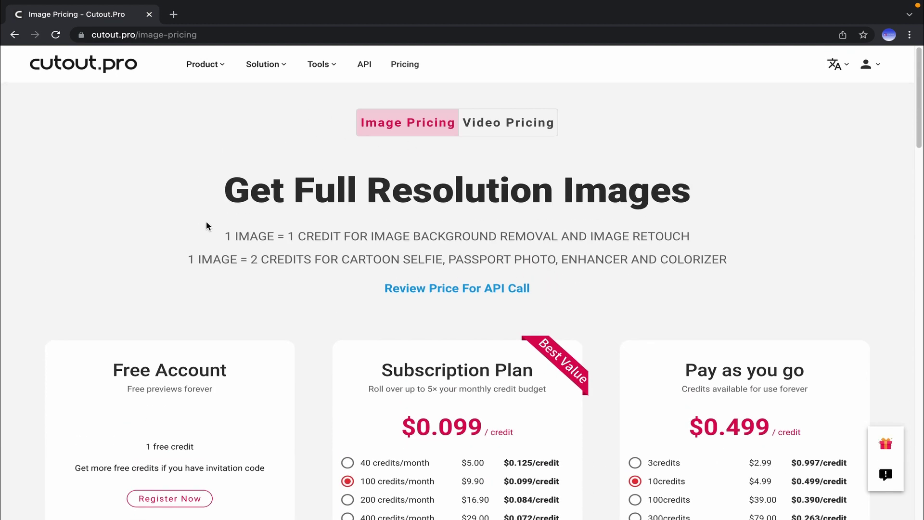
scroll(663, 274, down, 5)
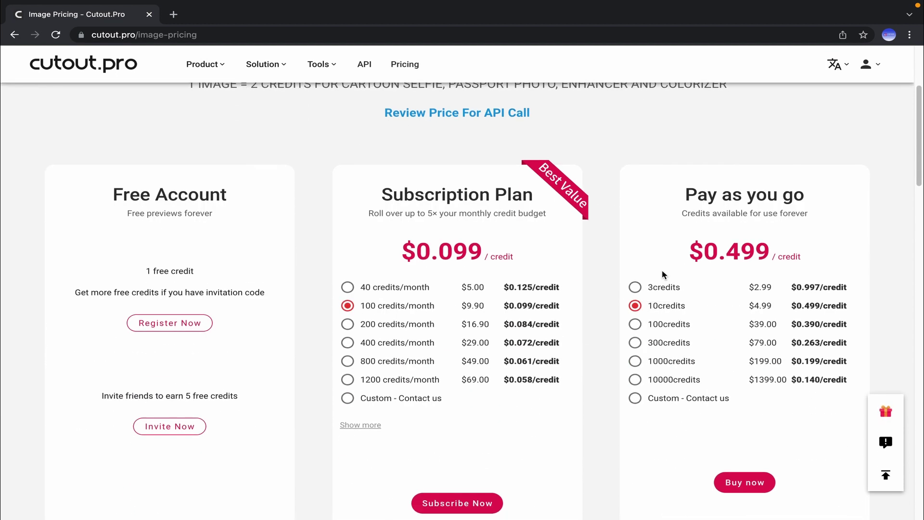
scroll(662, 274, up, 4)
scroll(663, 274, down, 1)
scroll(663, 275, down, 2)
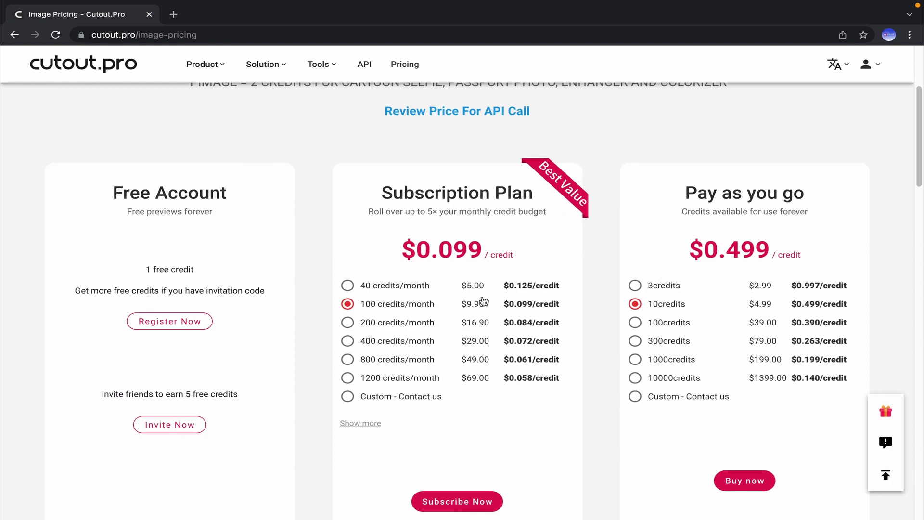
scroll(739, 323, down, 5)
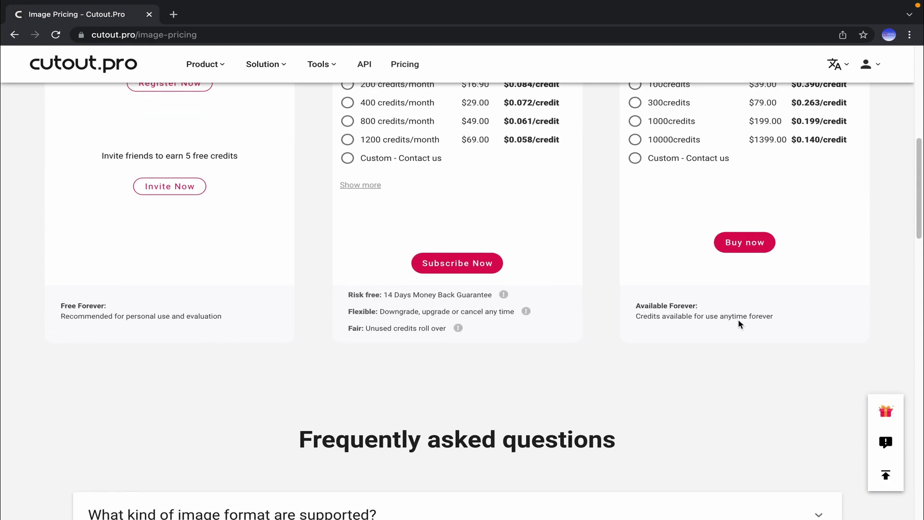
scroll(740, 324, up, 9)
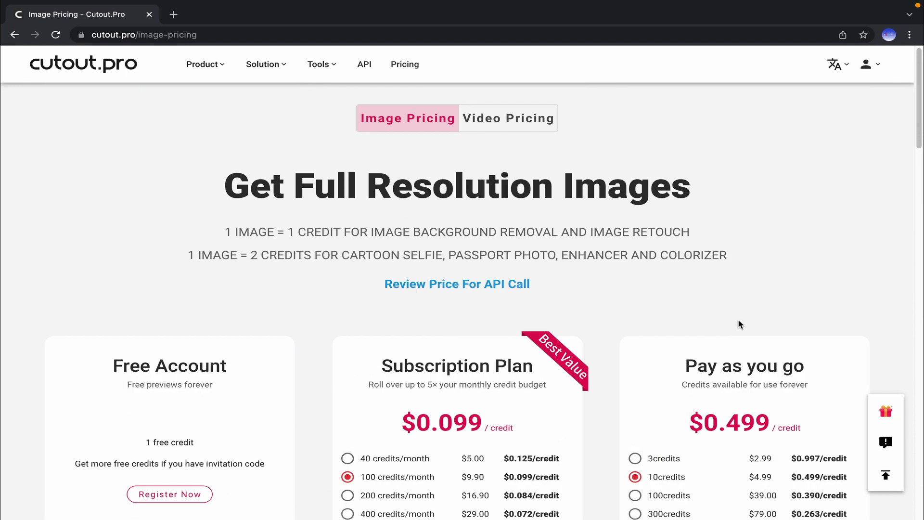
Step: Check Video Pricing, then return to Image Pricing and scroll to the FAQ
click(533, 123)
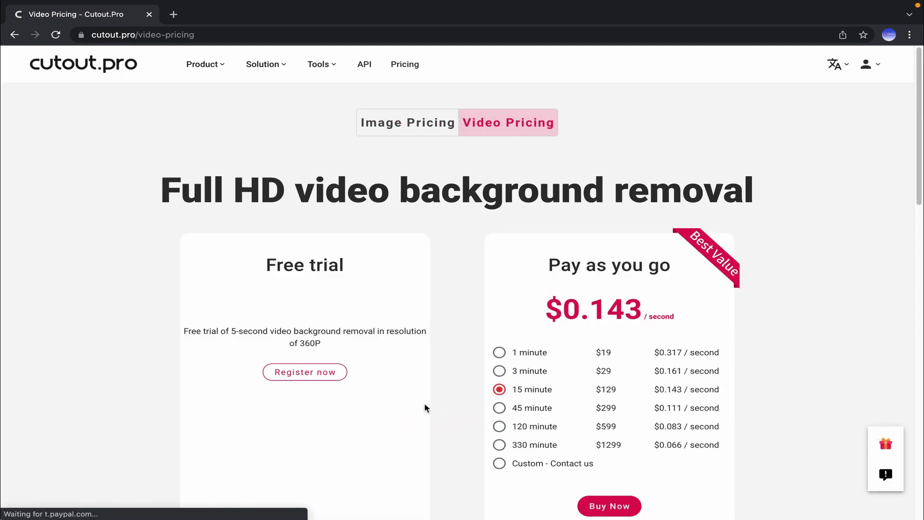
click(435, 126)
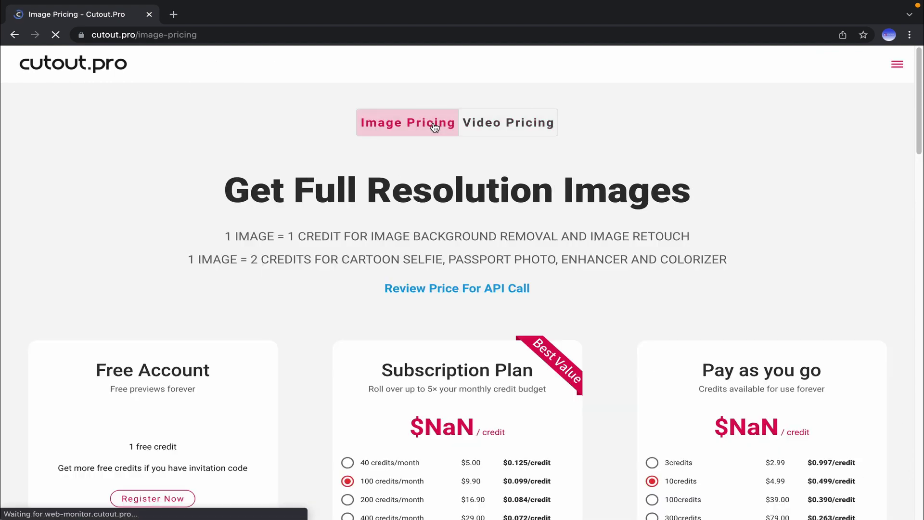
scroll(559, 336, down, 10)
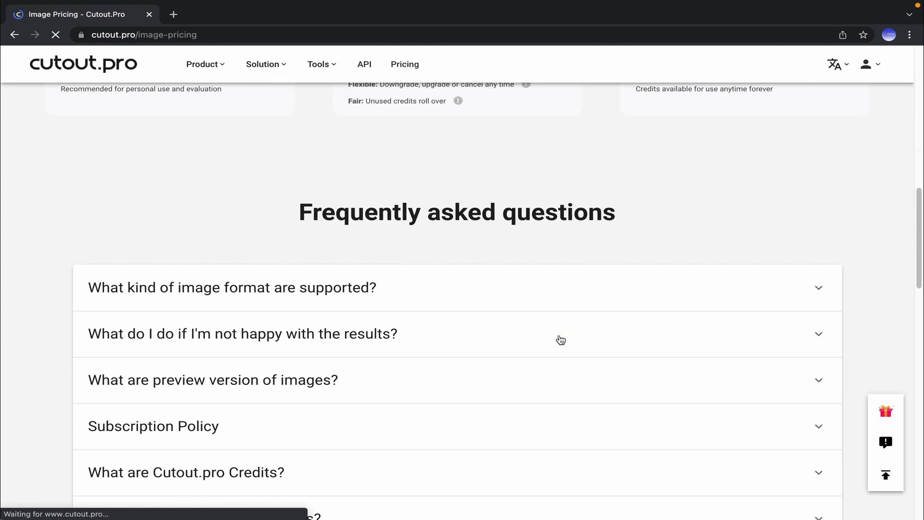